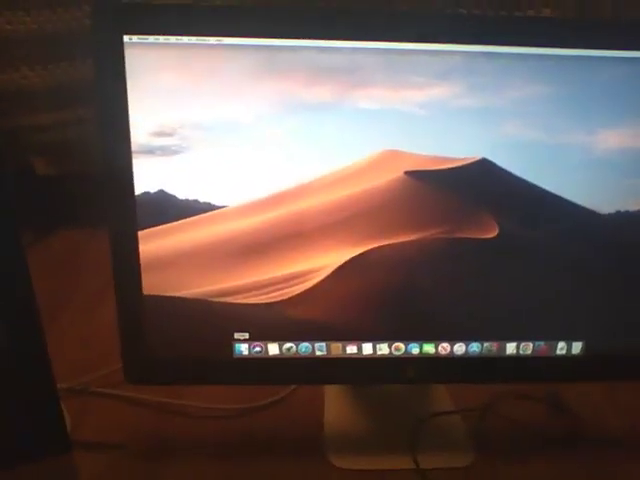
pyautogui.click(250, 345)
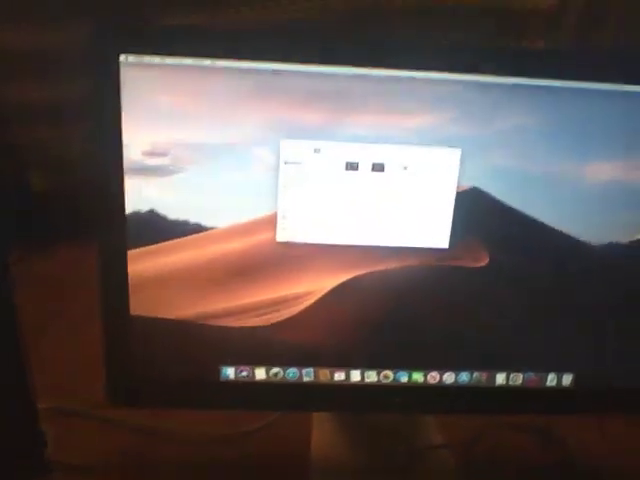